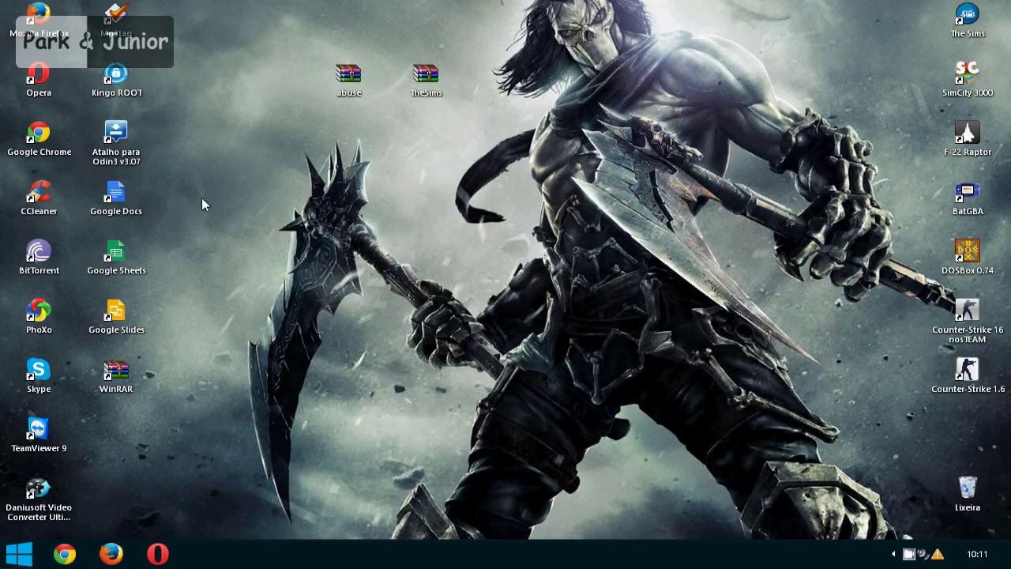
{"action": "left_click_drag", "start_coordinate": [143, 397], "coordinate": [83, 354]}
{"action": "left_click", "coordinate": [87, 356]}
{"action": "left_click_drag", "start_coordinate": [487, 110], "coordinate": [316, 52]}
{"action": "left_click", "coordinate": [320, 59]}
{"action": "left_click", "coordinate": [355, 95]}
{"action": "mouse_move", "coordinate": [377, 113]}
{"action": "left_mouse_down"}
{"action": "mouse_move", "coordinate": [307, 43]}
{"action": "mouse_move", "coordinate": [377, 120]}
{"action": "left_mouse_up"}
{"action": "left_click", "coordinate": [450, 56]}
{"action": "key", "text": "Right"}
{"action": "left_click", "coordinate": [481, 40]}
{"action": "left_click_drag", "start_coordinate": [465, 50], "coordinate": [397, 116]}
{"action": "left_click", "coordinate": [399, 112]}
{"action": "left_click_drag", "start_coordinate": [903, 1], "coordinate": [1010, 47]}
{"action": "left_click", "coordinate": [829, 43]}
Open the abuse.iso image and run INSTALL.EXE directly from inside the archive, allowing the unverified program to execute.
{"action": "left_click", "coordinate": [345, 79]}
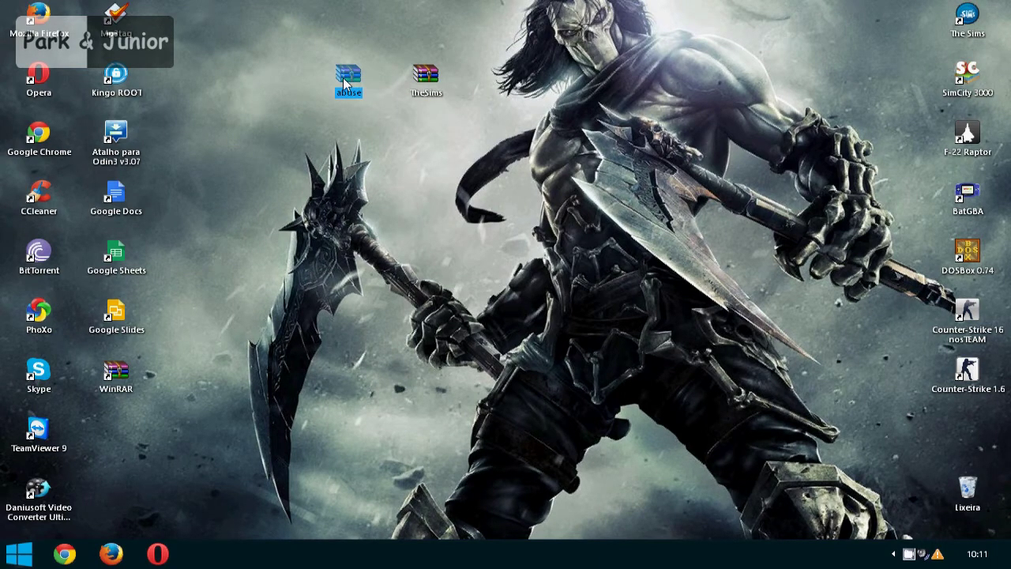
{"action": "double_click", "coordinate": [345, 79]}
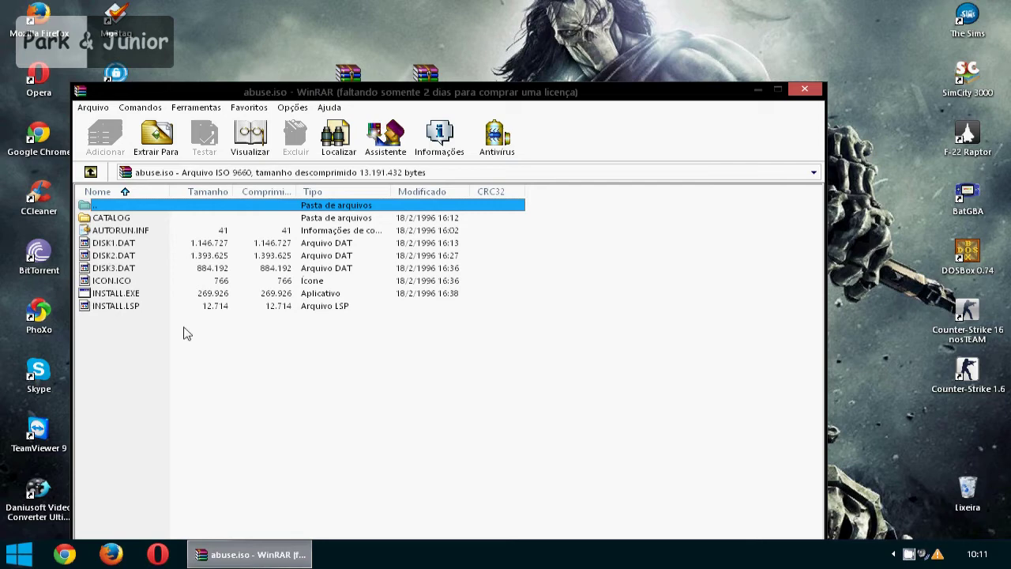
{"action": "left_click", "coordinate": [178, 295]}
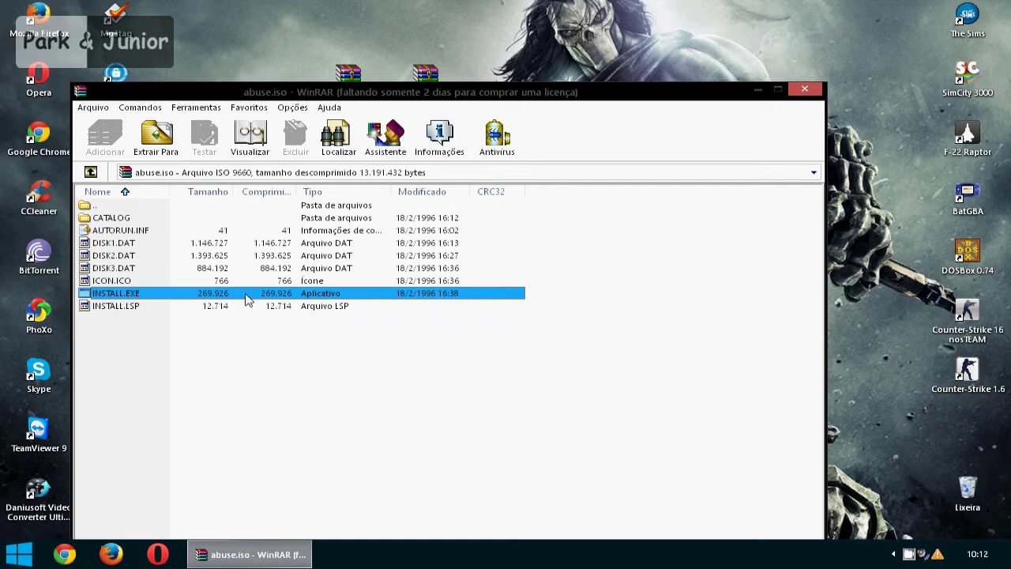
{"action": "double_click", "coordinate": [299, 294]}
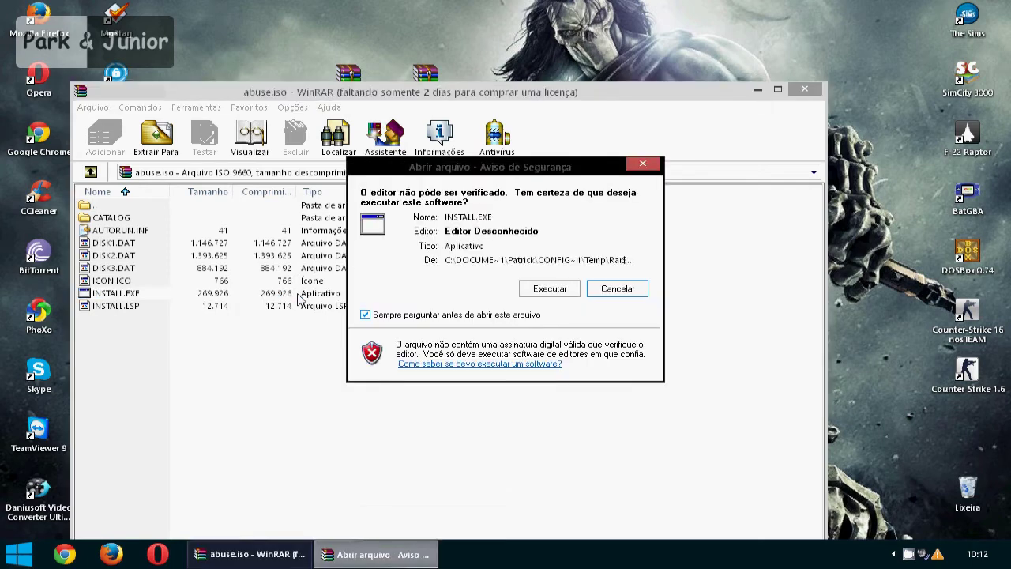
{"action": "left_click", "coordinate": [551, 290]}
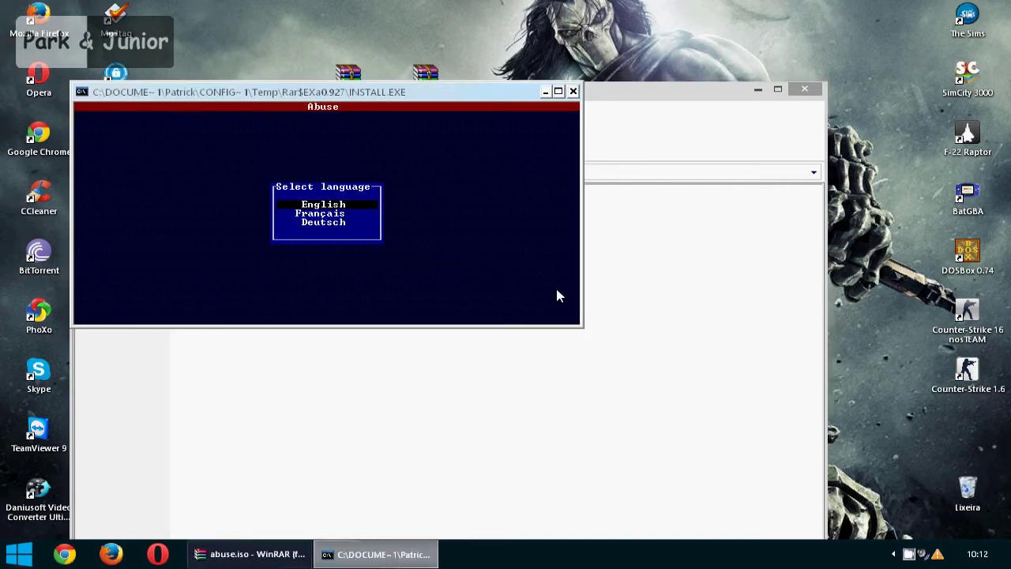
Force the running Abuse installer to end and close the abuse.iso archive.
{"action": "key", "text": "Down"}
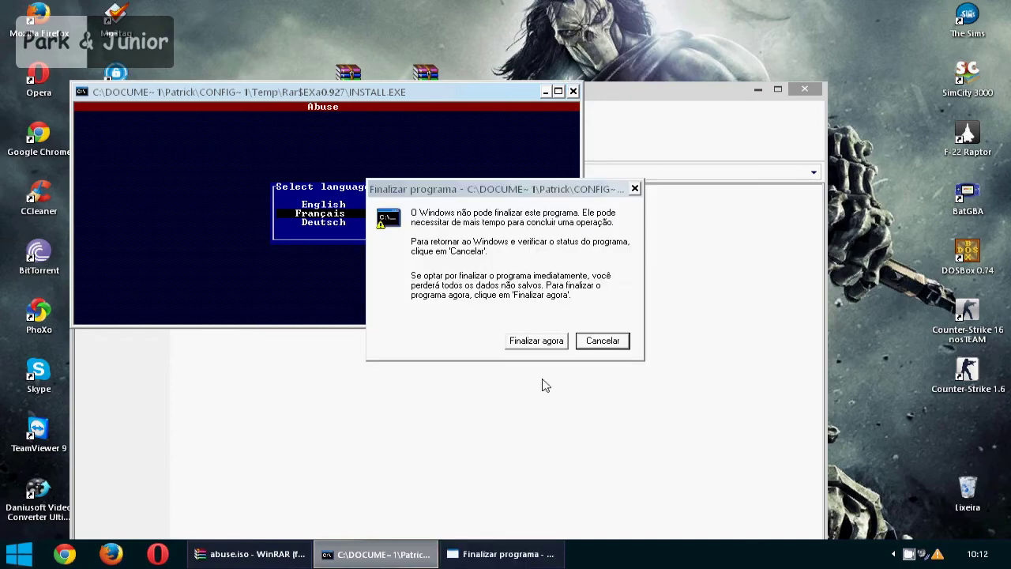
{"action": "left_click", "coordinate": [536, 341]}
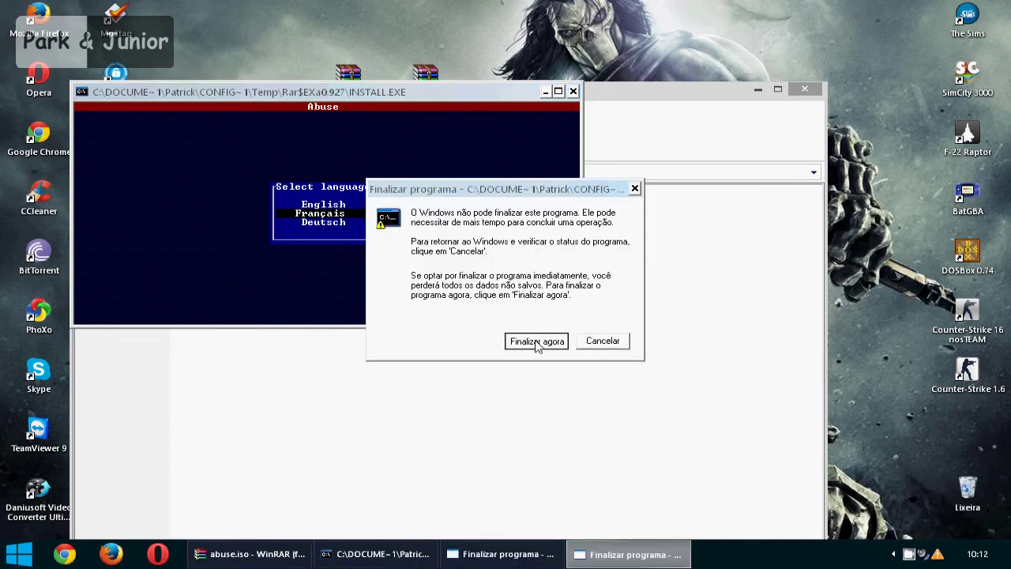
{"action": "left_click", "coordinate": [804, 89]}
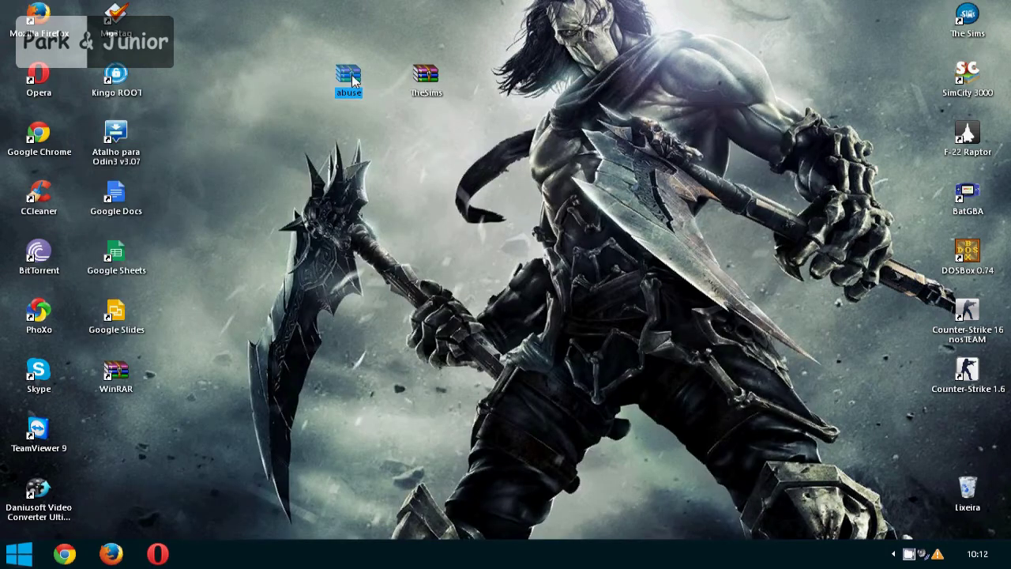
Extract abuse.iso into its own abuse folder, place that folder beneath the image file on the desktop and open it.
{"action": "right_click", "coordinate": [354, 79]}
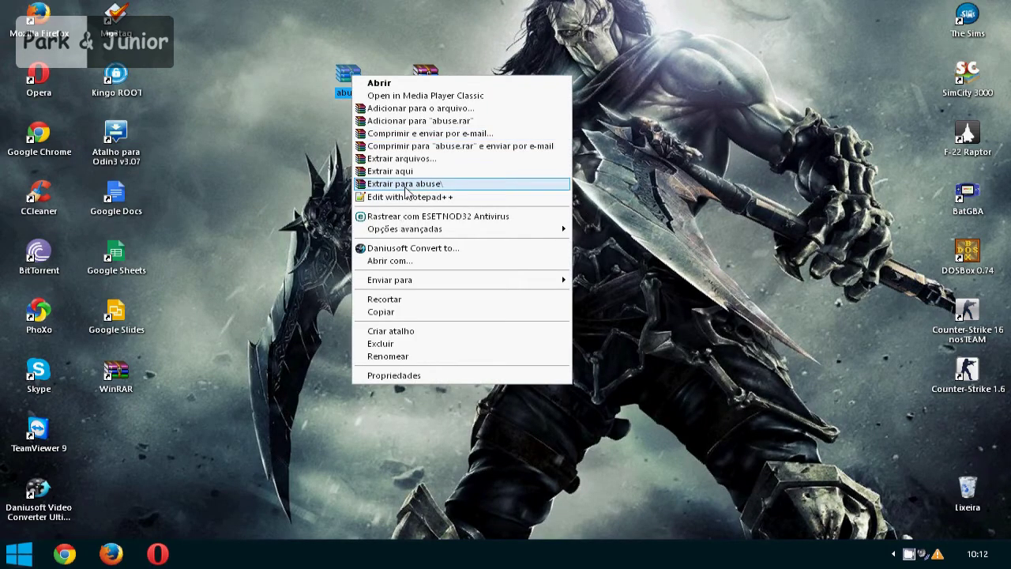
{"action": "left_click", "coordinate": [405, 184]}
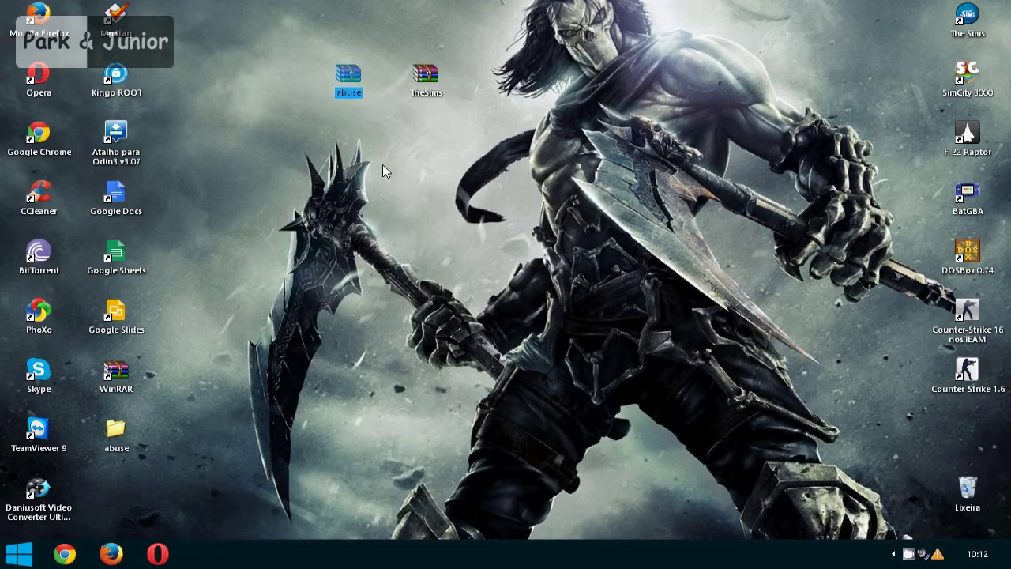
{"action": "left_click", "coordinate": [142, 425]}
{"action": "left_click_drag", "start_coordinate": [115, 429], "coordinate": [349, 139]}
{"action": "double_click", "coordinate": [349, 139]}
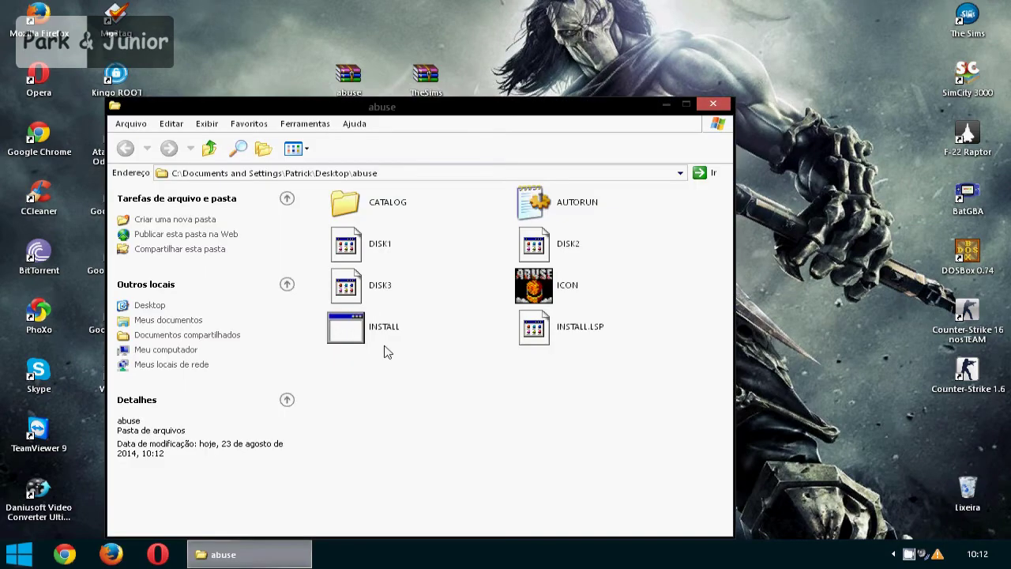
Run INSTALL from the extracted abuse folder, then close the installer and the folder.
{"action": "left_click", "coordinate": [355, 335]}
{"action": "double_click", "coordinate": [356, 336]}
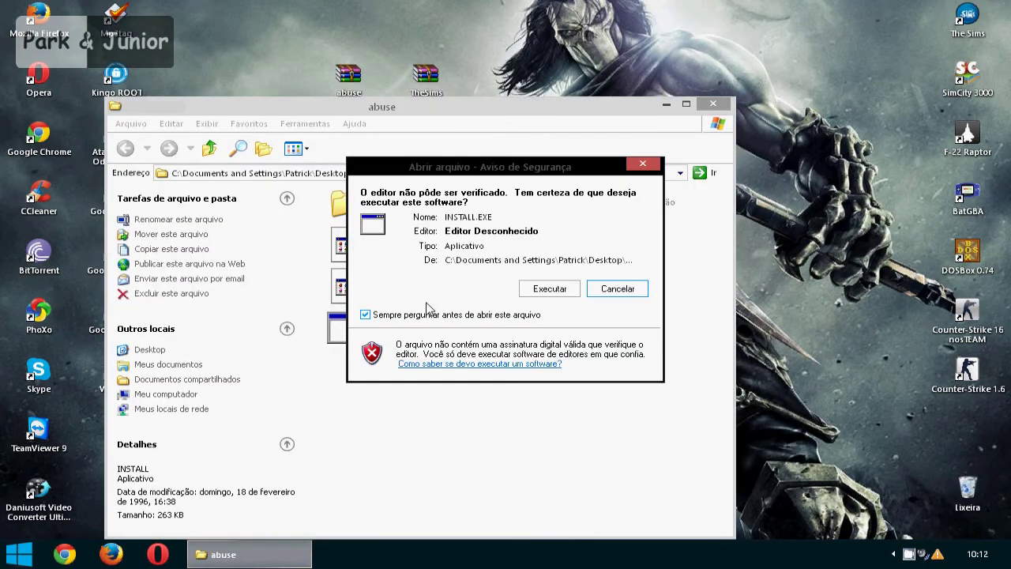
{"action": "left_click", "coordinate": [548, 352]}
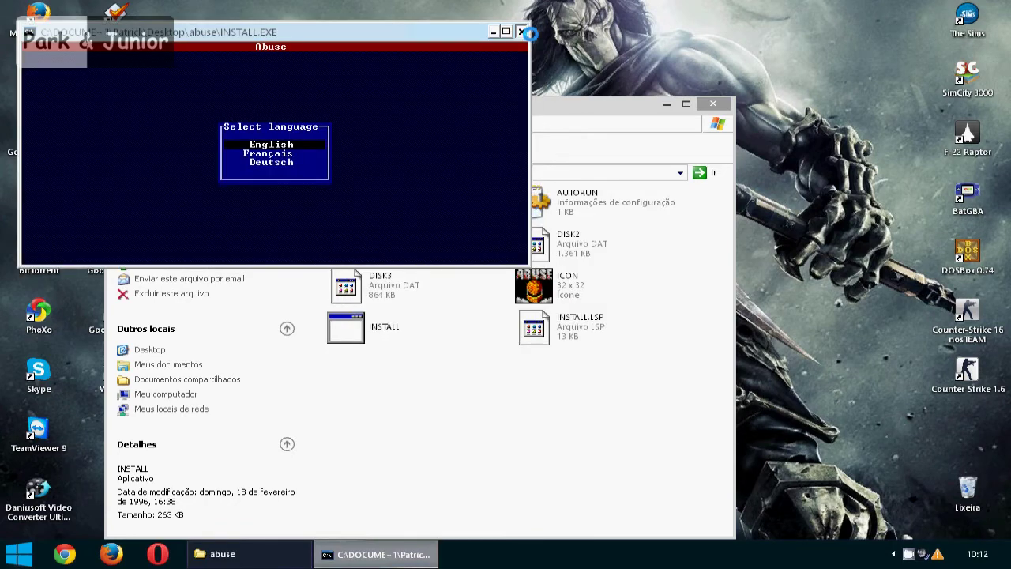
{"action": "left_click", "coordinate": [515, 346]}
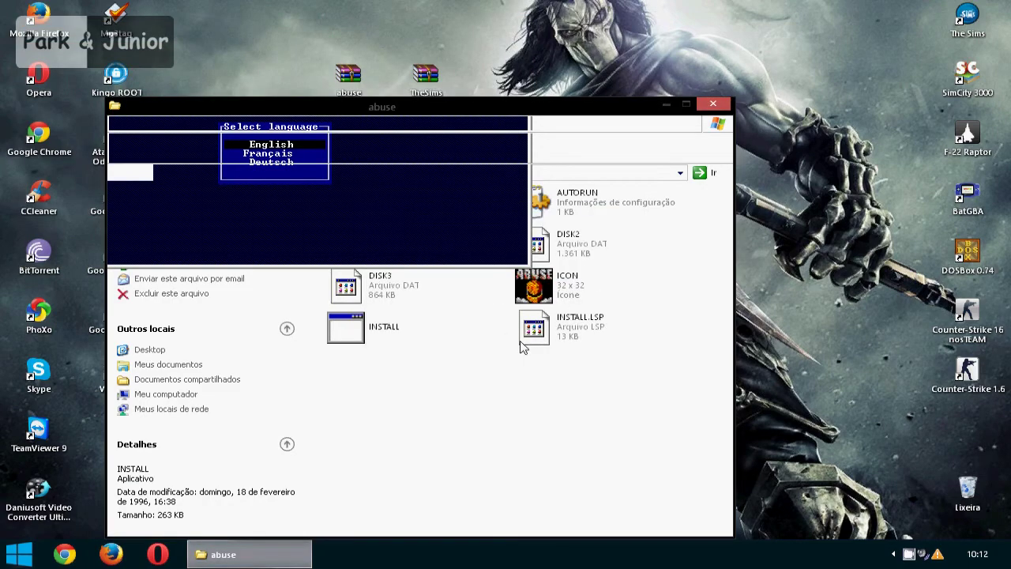
{"action": "left_click", "coordinate": [712, 105]}
Open TheSims.iso, look through its contents down to clokspl.exe and Setup.exe, and close the archive.
{"action": "left_click_drag", "start_coordinate": [509, 99], "coordinate": [429, 79]}
{"action": "double_click", "coordinate": [428, 77]}
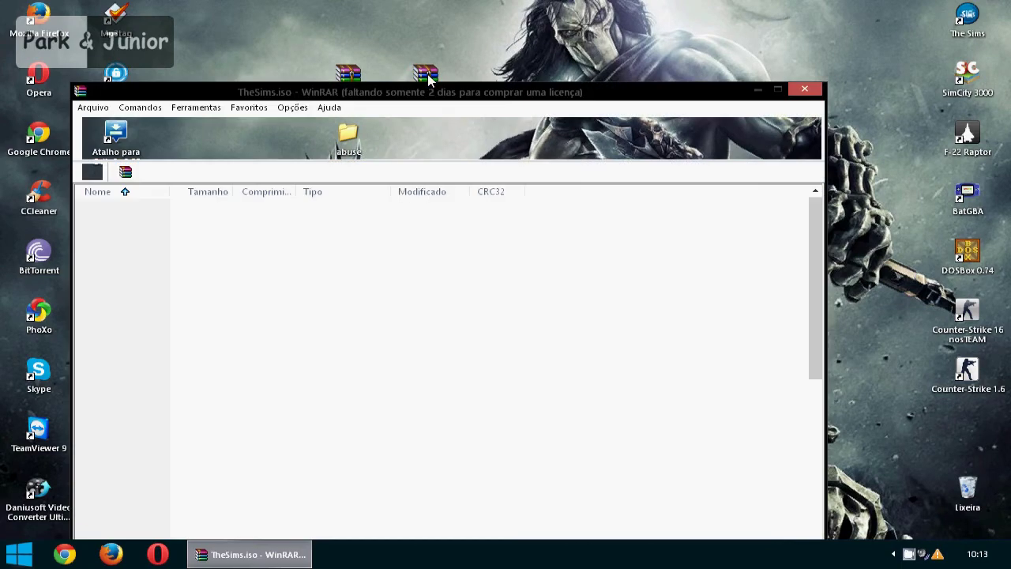
{"action": "left_click_drag", "start_coordinate": [817, 249], "coordinate": [770, 458]}
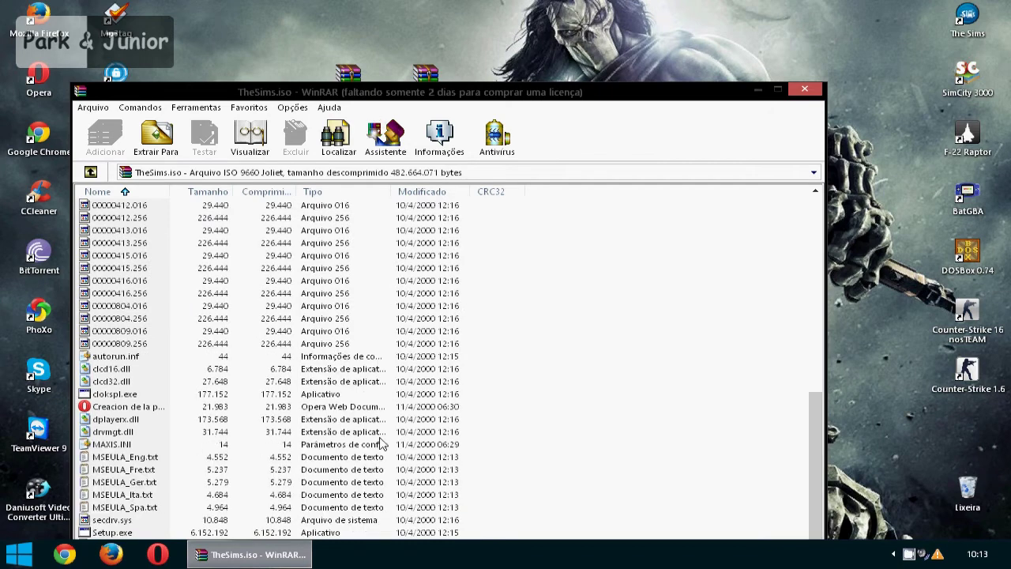
{"action": "left_click", "coordinate": [319, 394]}
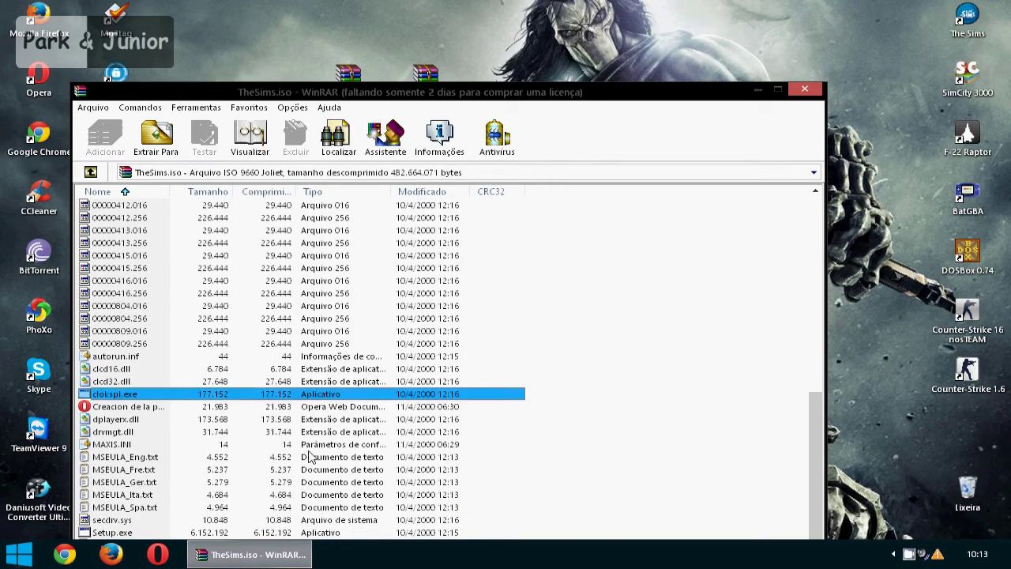
{"action": "left_click", "coordinate": [315, 533]}
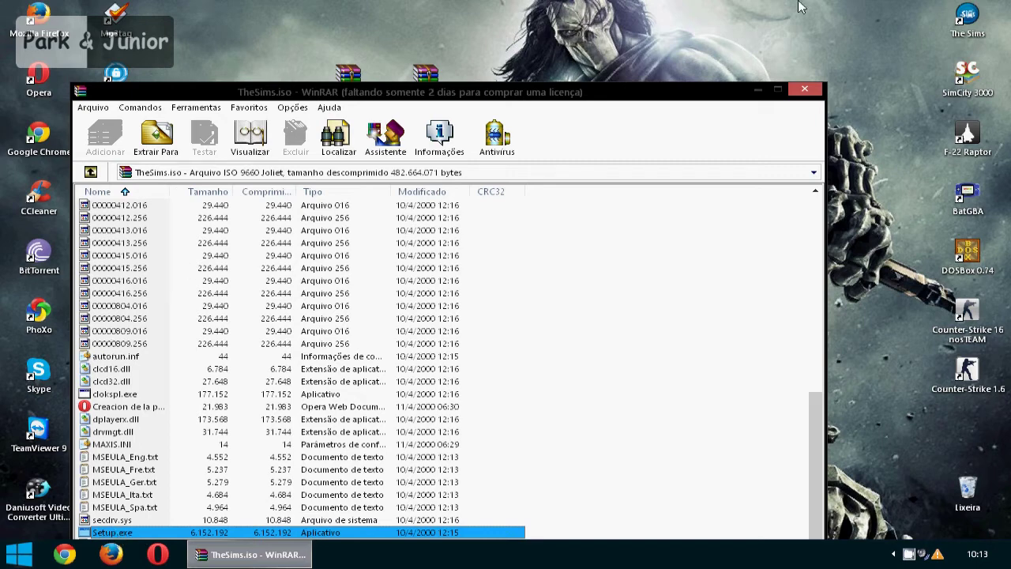
{"action": "left_click", "coordinate": [805, 91]}
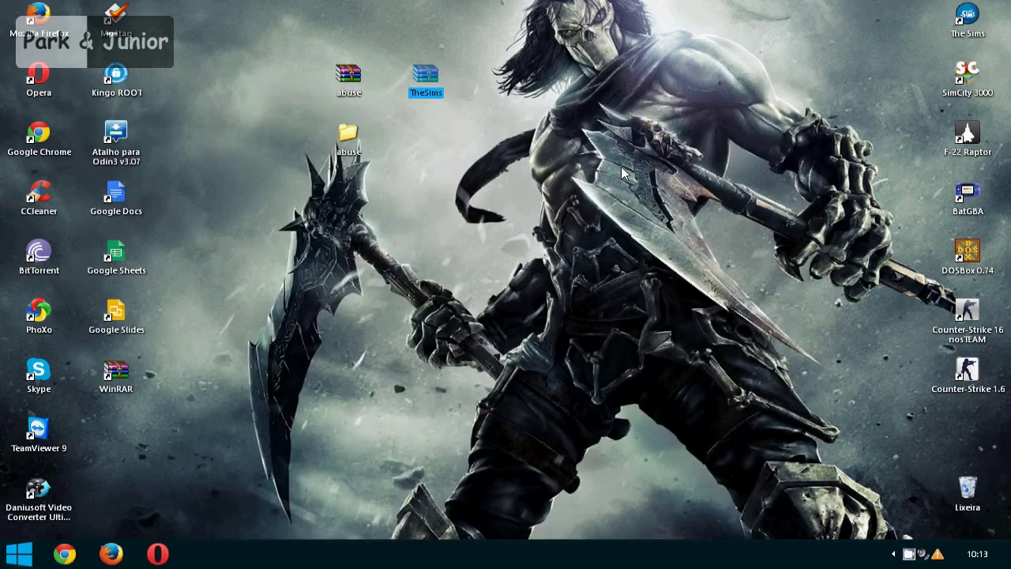
Extract TheSims.iso into its own TheSims folder and place that folder beneath the image file on the desktop.
{"action": "right_click", "coordinate": [435, 93]}
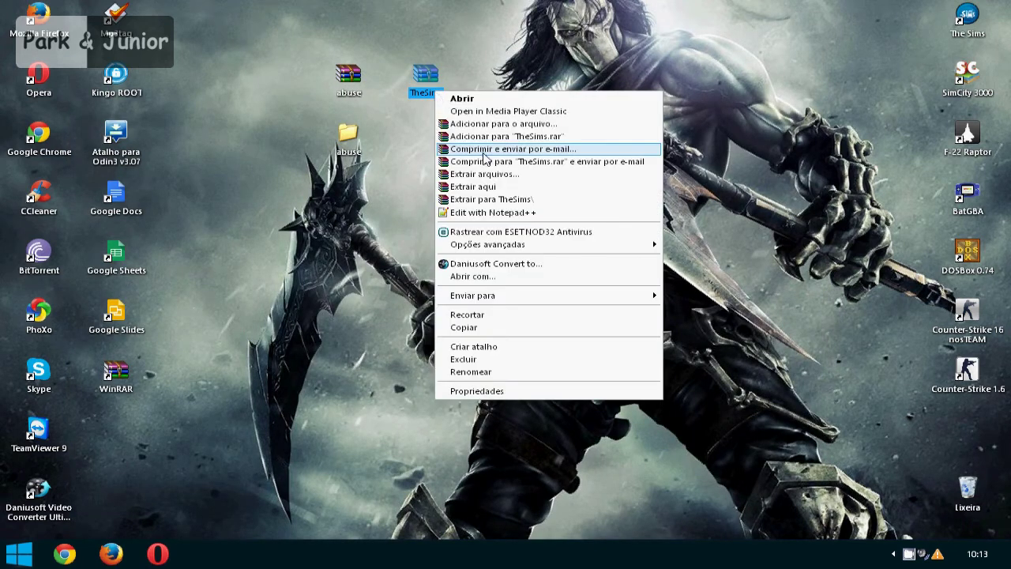
{"action": "left_click", "coordinate": [481, 200]}
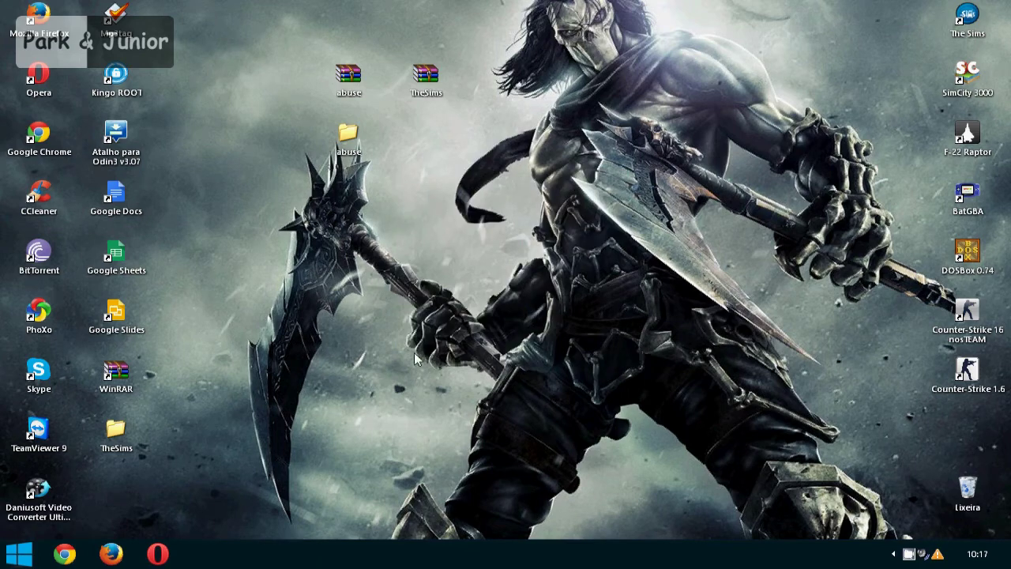
{"action": "left_click_drag", "start_coordinate": [133, 428], "coordinate": [422, 144]}
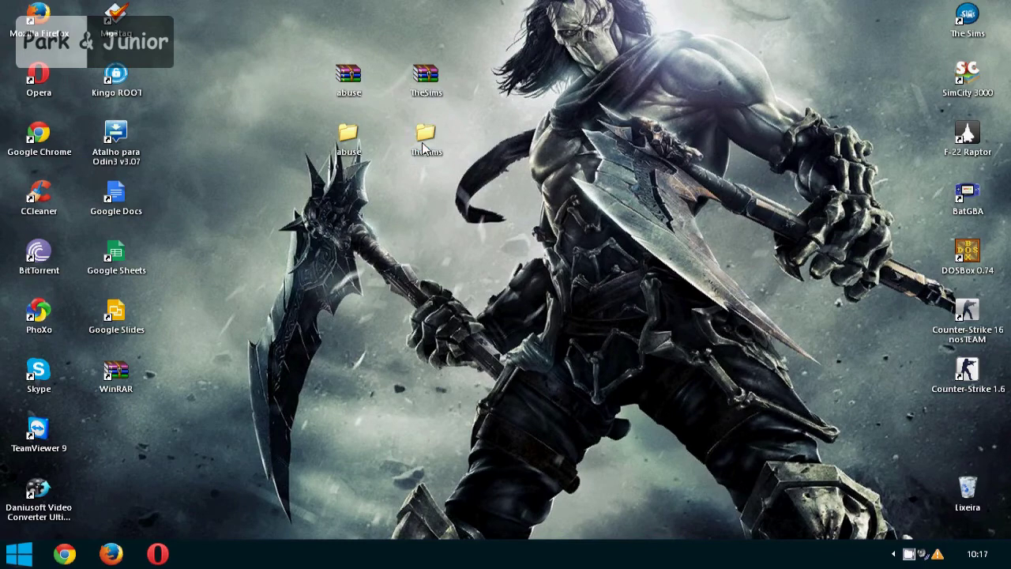
Open the extracted TheSims folder and launch Setup.
{"action": "double_click", "coordinate": [424, 142]}
{"action": "scroll", "coordinate": [454, 189], "scroll_direction": "down", "scroll_amount": 5}
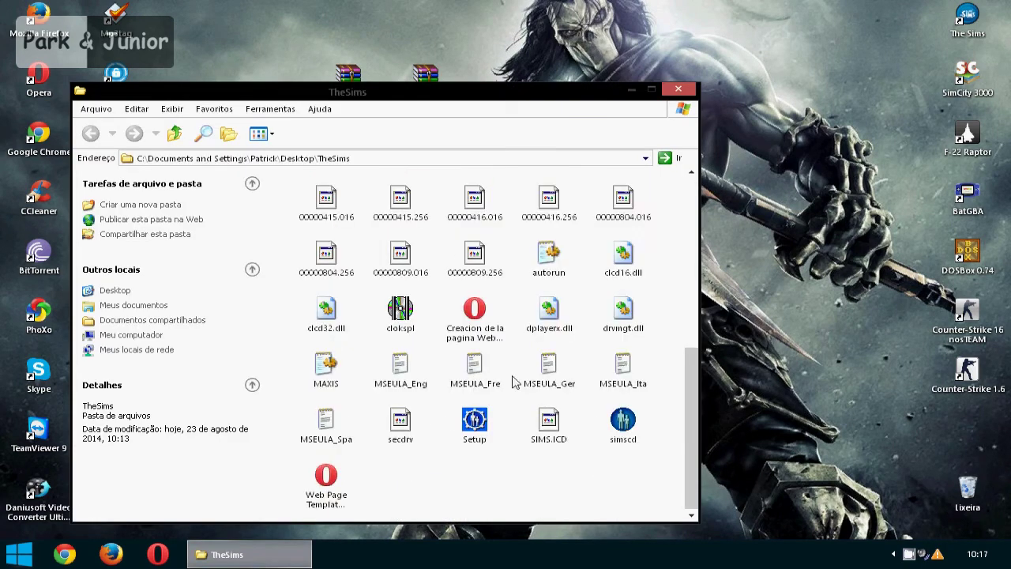
{"action": "left_click", "coordinate": [473, 425]}
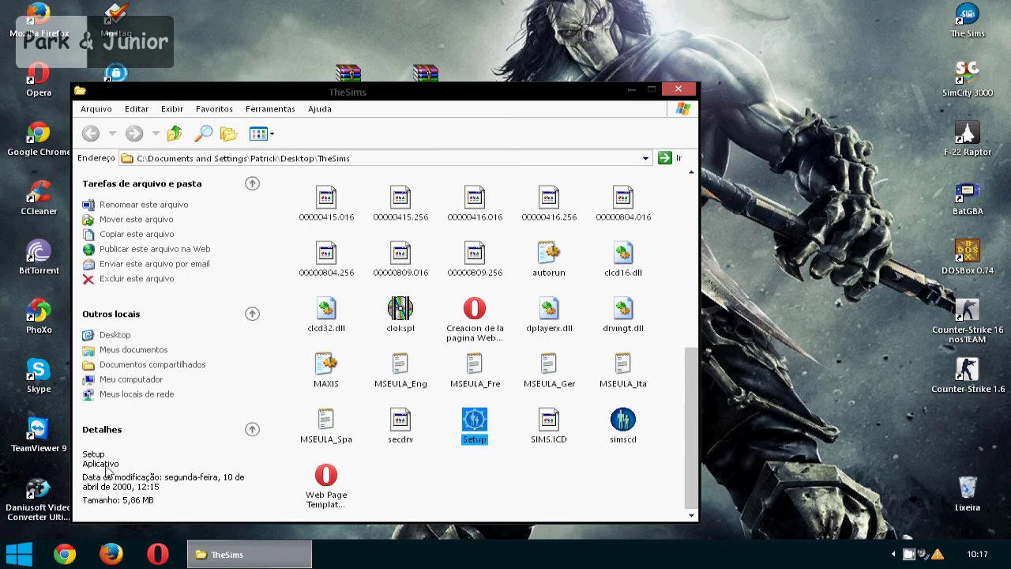
{"action": "double_click", "coordinate": [474, 425]}
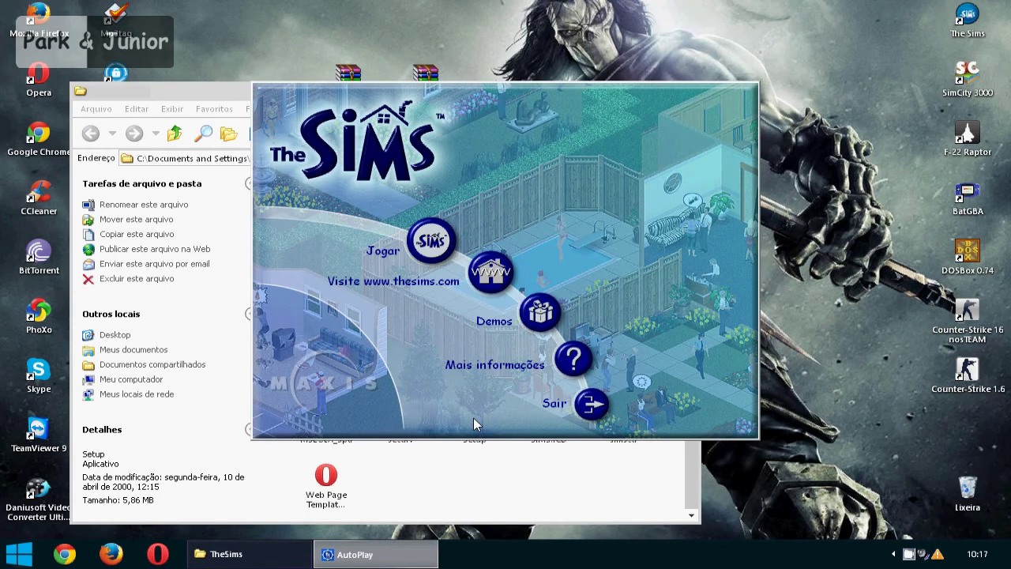